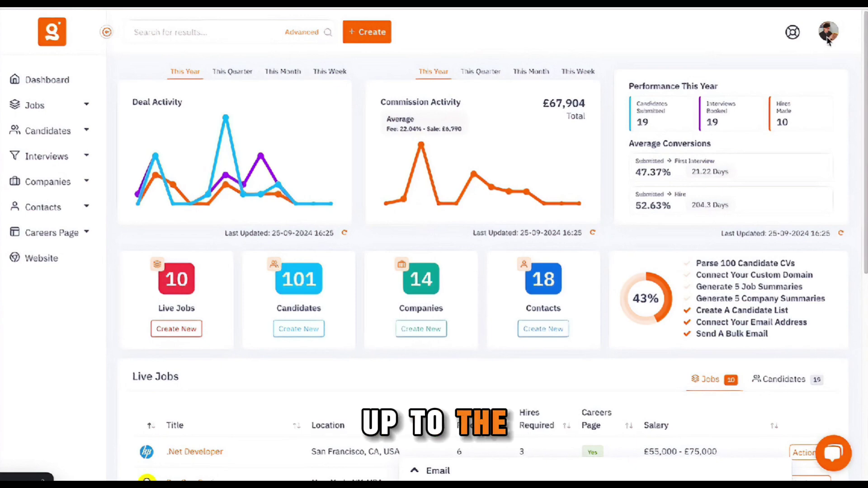
- On the Team page, preview pricing for more seats, then close without changing from 2 seats
{"action": "left_click", "coordinate": [830, 37]}
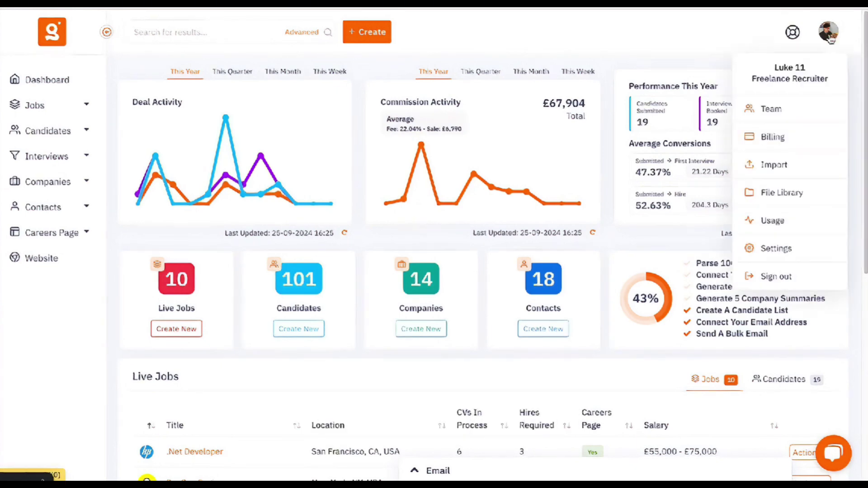
{"action": "left_click", "coordinate": [800, 114]}
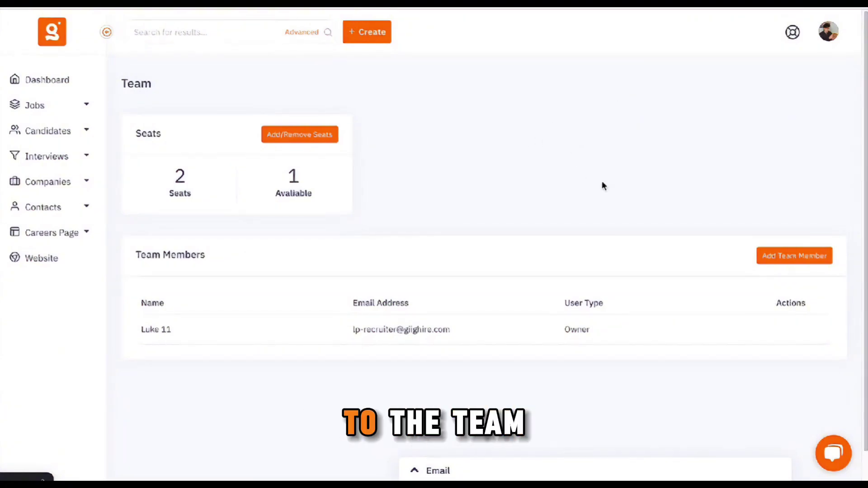
{"action": "left_click", "coordinate": [289, 138]}
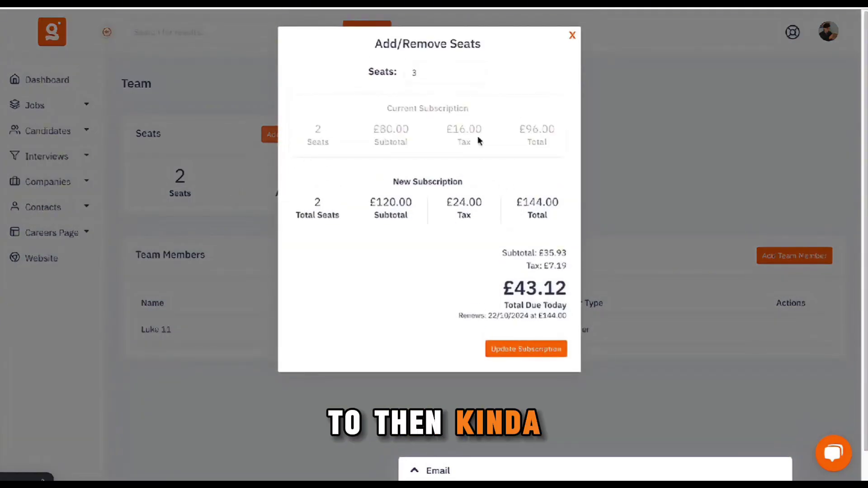
{"action": "left_click", "coordinate": [474, 71]}
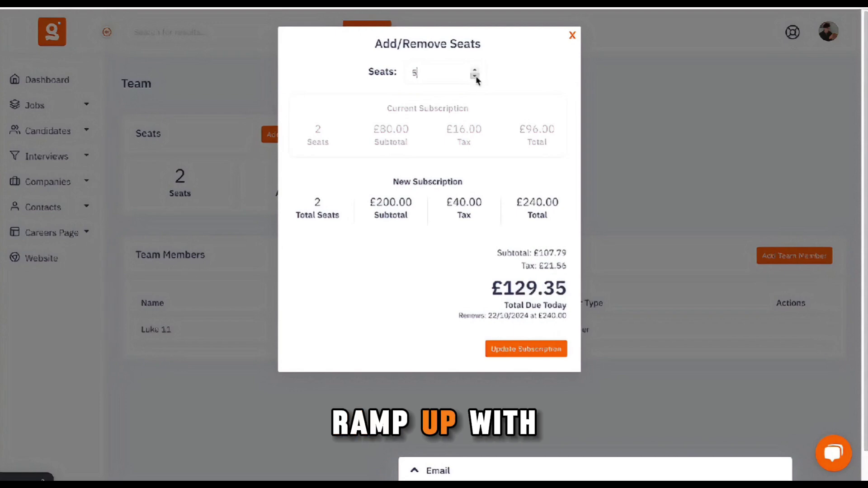
{"action": "left_click", "coordinate": [475, 76]}
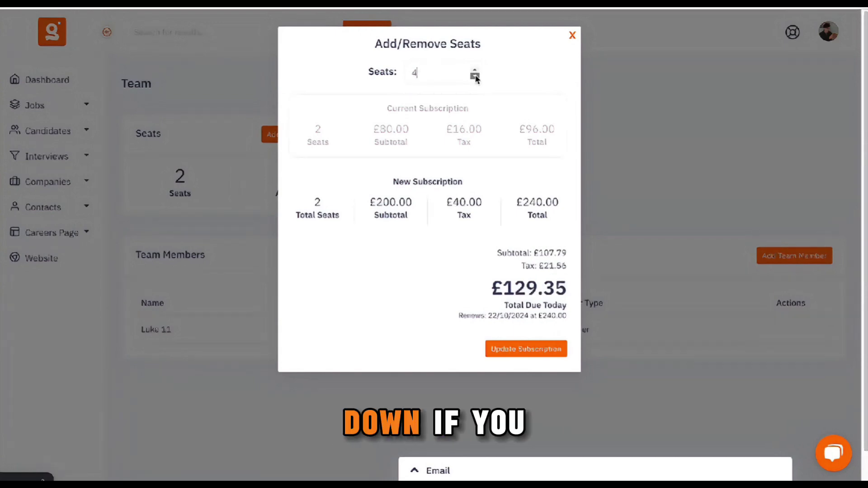
{"action": "double_click", "coordinate": [475, 76]}
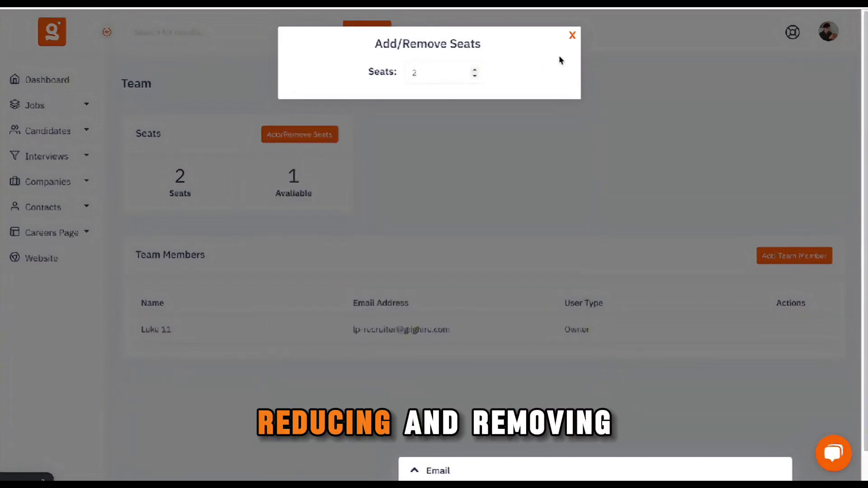
{"action": "left_click", "coordinate": [573, 35]}
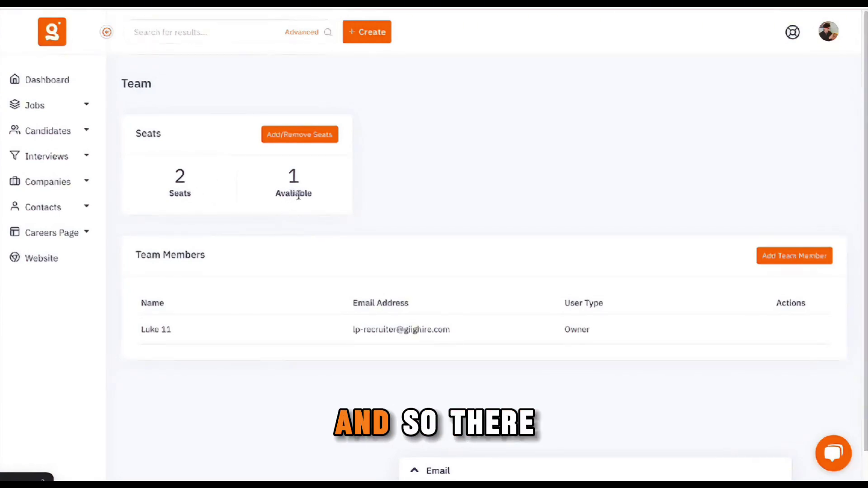
{"action": "left_click_drag", "start_coordinate": [298, 195], "coordinate": [285, 175]}
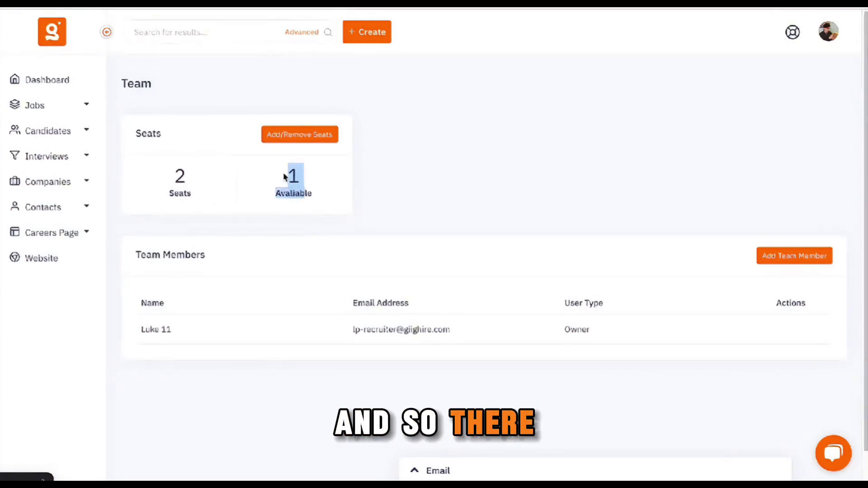
- Add a team member with the invitee's name and e-mail address, then dismiss the success message
{"action": "left_click", "coordinate": [781, 261]}
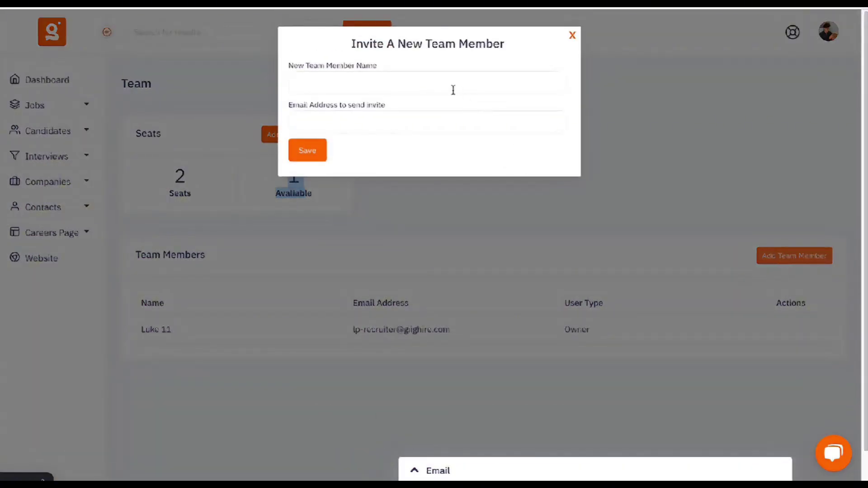
{"action": "left_click", "coordinate": [441, 88]}
{"action": "type", "text": "Fake Luke"}
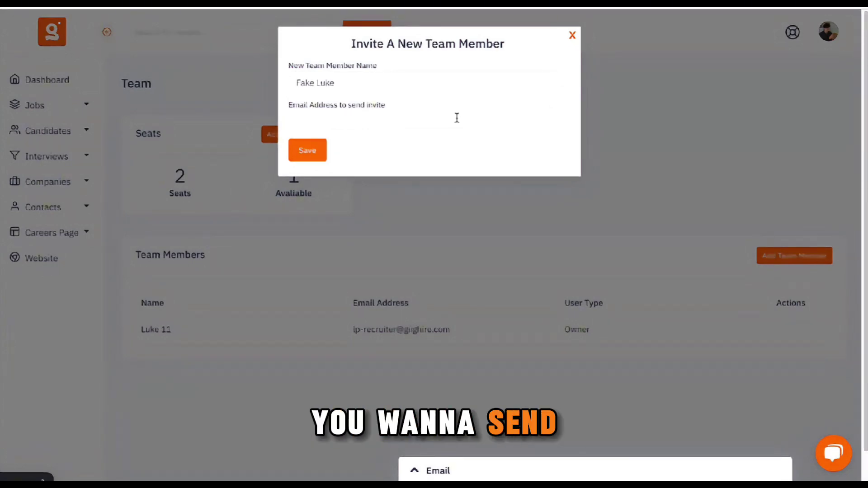
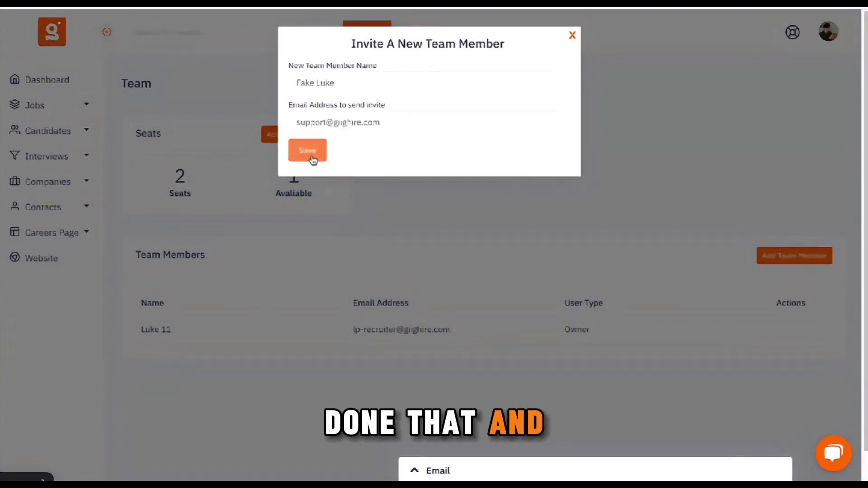
{"action": "left_click", "coordinate": [312, 157]}
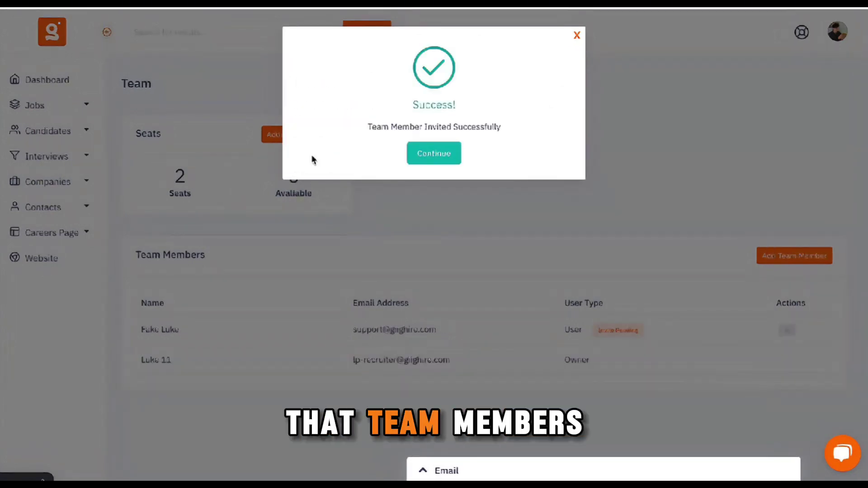
{"action": "left_click", "coordinate": [443, 154]}
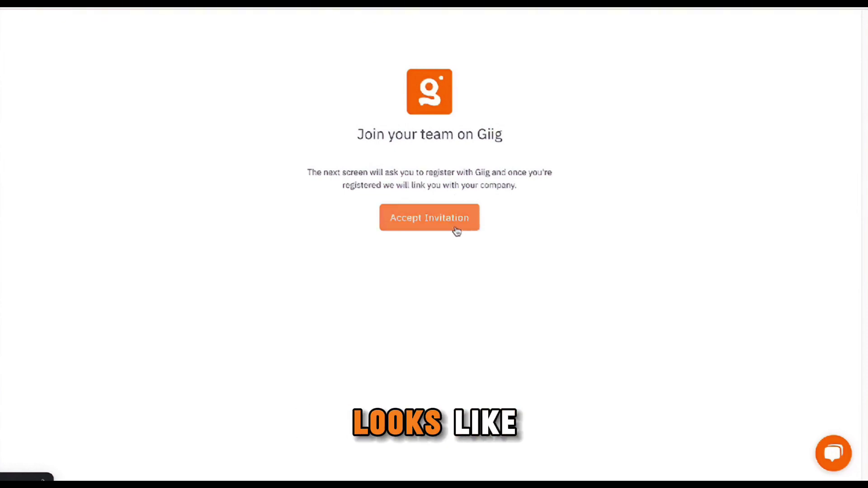
- Accept the team invitation, complete registration, and start filling in the member's first name
{"action": "left_click", "coordinate": [429, 227]}
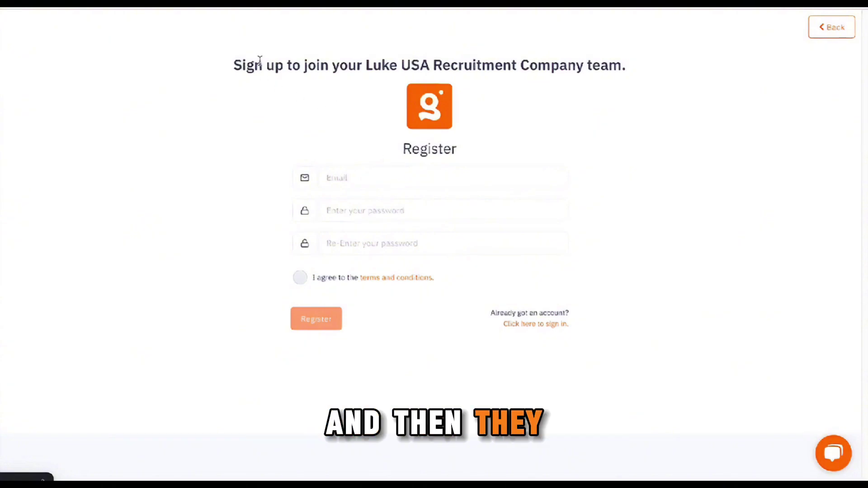
{"action": "left_click_drag", "start_coordinate": [256, 64], "coordinate": [626, 65]}
{"action": "left_click", "coordinate": [647, 96]}
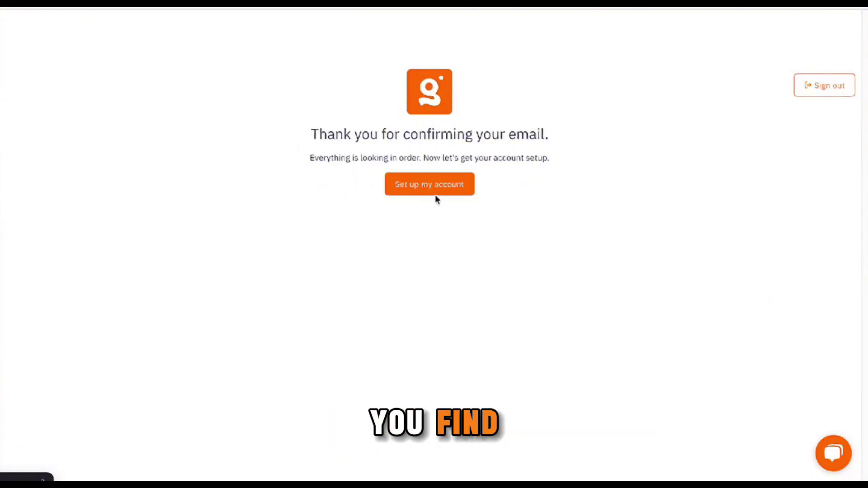
{"action": "left_click", "coordinate": [442, 194]}
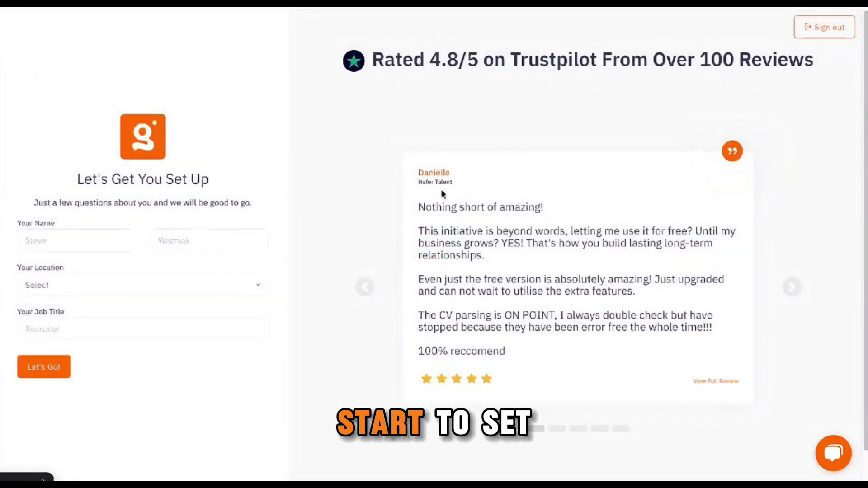
{"action": "left_click", "coordinate": [92, 243]}
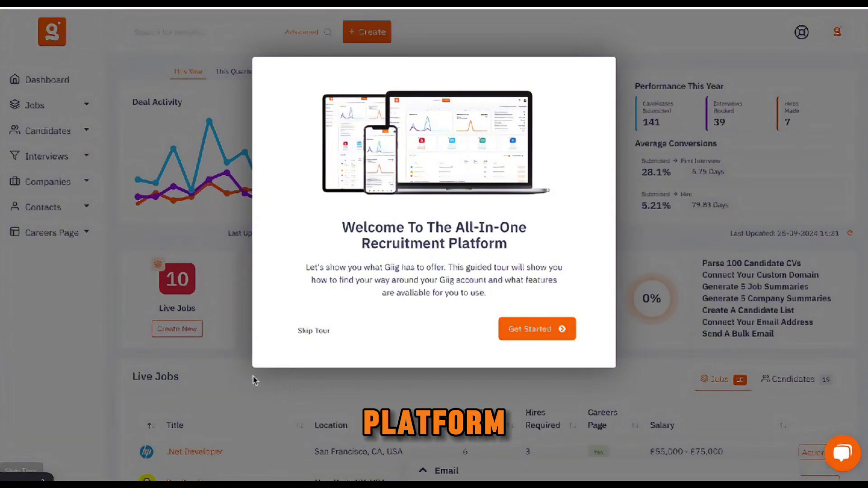
- Step through the tour's navigation, automated lists, keyword search, advanced search and email outreach stops
{"action": "left_click", "coordinate": [568, 332]}
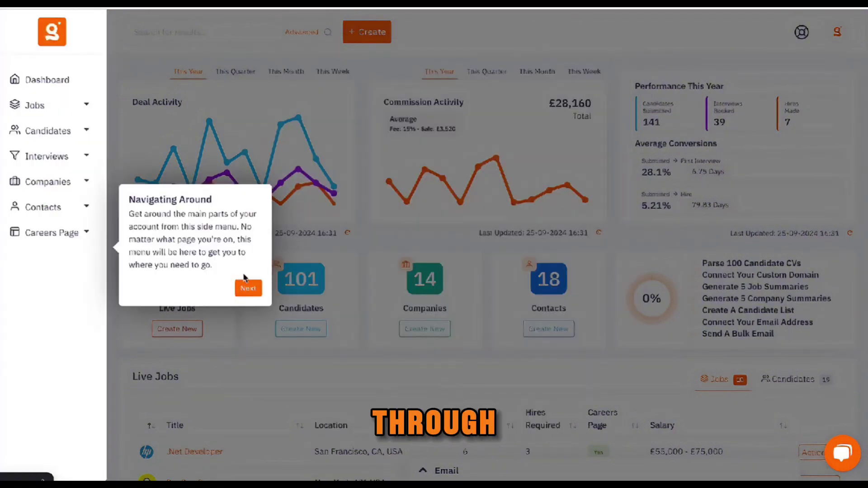
{"action": "left_click", "coordinate": [246, 286]}
{"action": "left_click", "coordinate": [590, 109]}
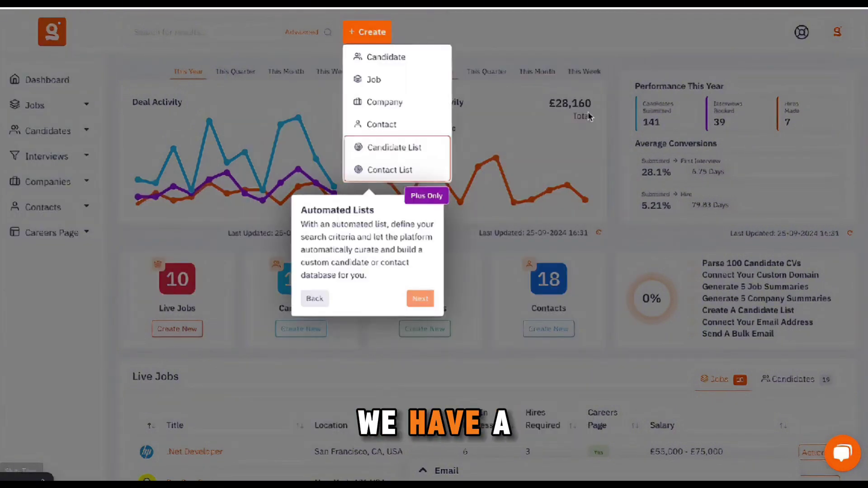
{"action": "left_click", "coordinate": [421, 298]}
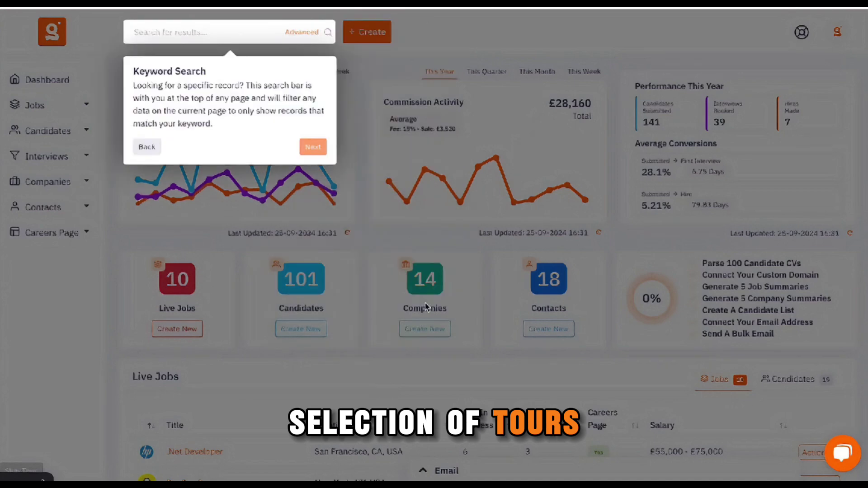
{"action": "left_click", "coordinate": [323, 145]}
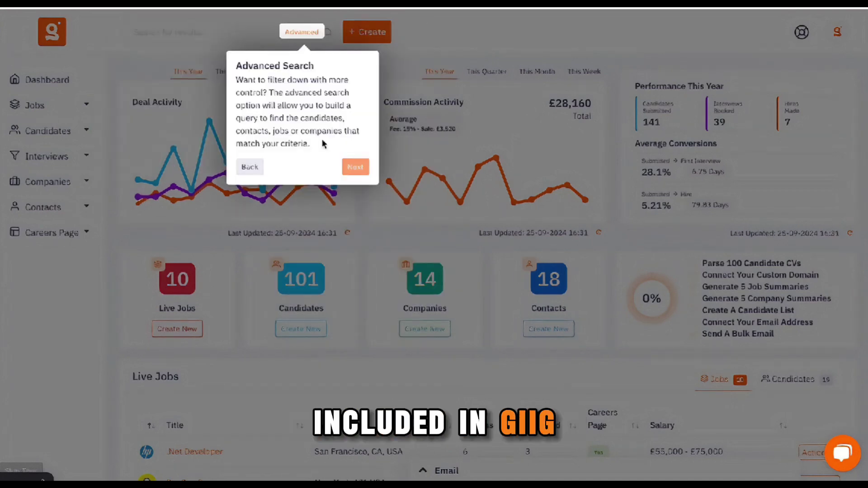
{"action": "left_click", "coordinate": [355, 168]}
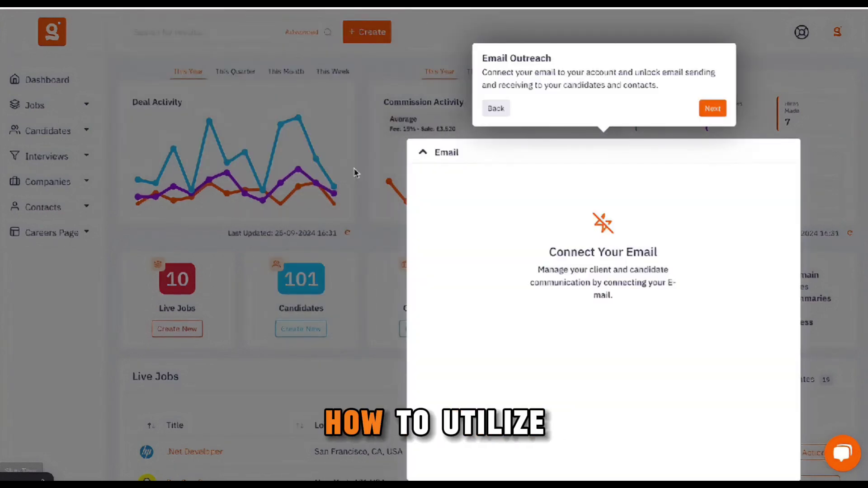
- Continue through stats, Deal Activity, Commission Activity, Stat Overview, Tool Menu and Guided Tours to finish
{"action": "left_click", "coordinate": [714, 110]}
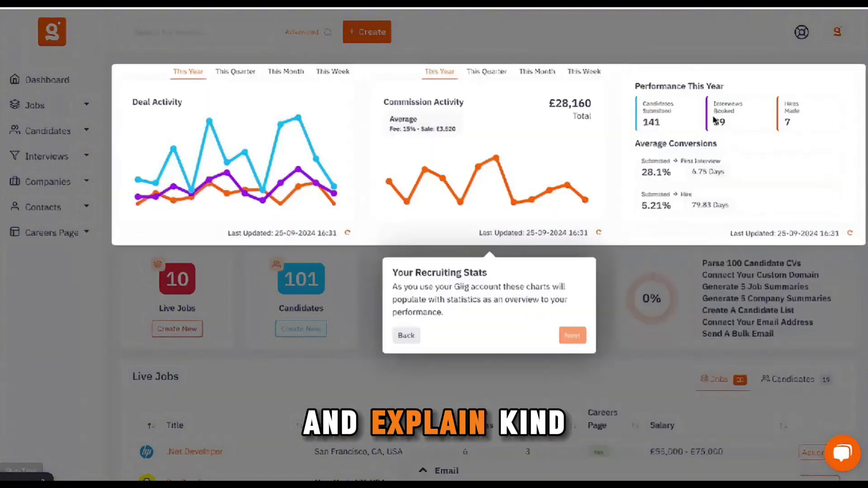
{"action": "left_click", "coordinate": [582, 335]}
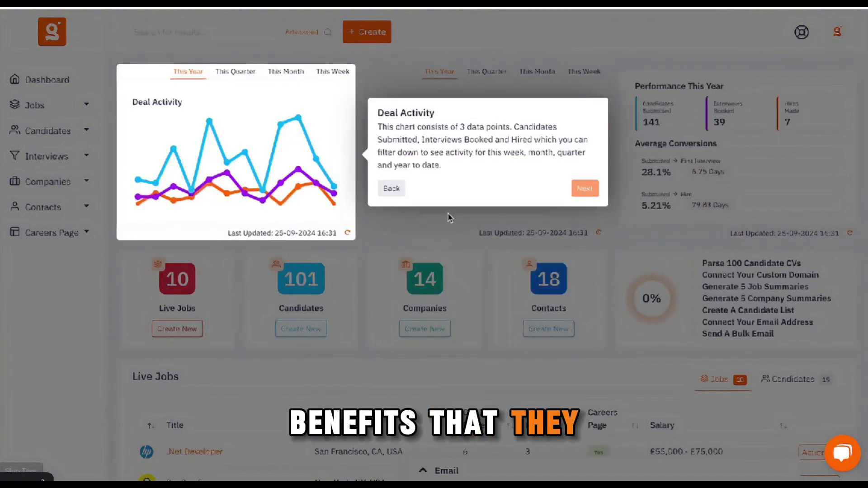
{"action": "left_click", "coordinate": [585, 188]}
{"action": "left_click", "coordinate": [596, 336]}
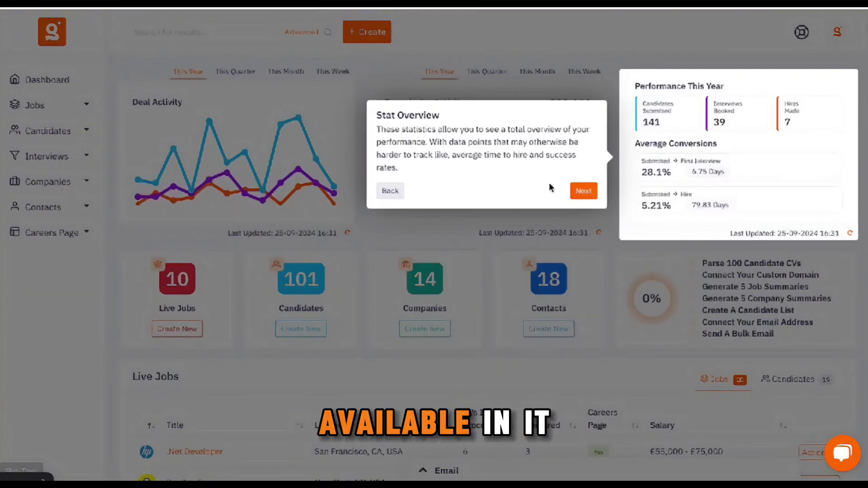
{"action": "left_click", "coordinate": [584, 191]}
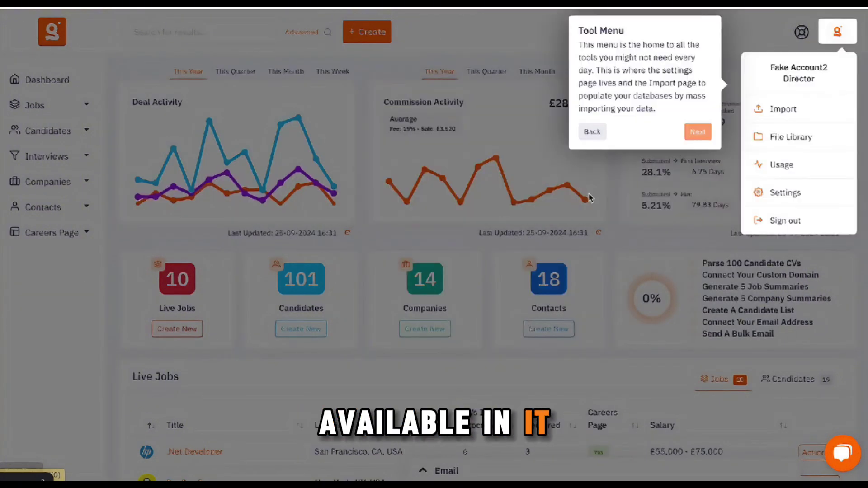
{"action": "left_click", "coordinate": [698, 133]}
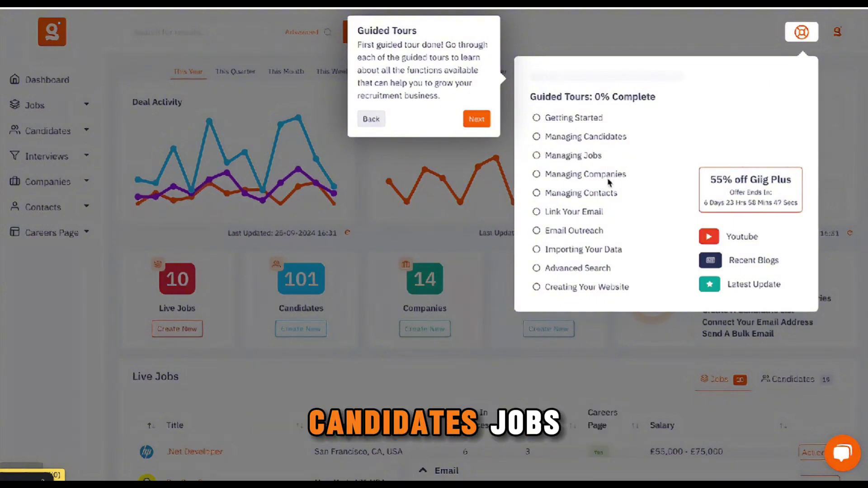
{"action": "left_click", "coordinate": [474, 120]}
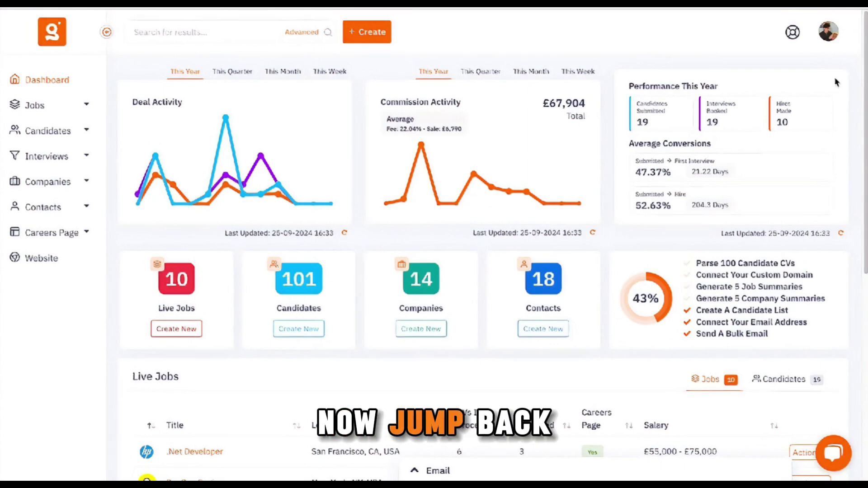
- Go to the Team page and compare the invited member's User type with the Owner
{"action": "left_click", "coordinate": [828, 32]}
{"action": "left_click", "coordinate": [791, 111]}
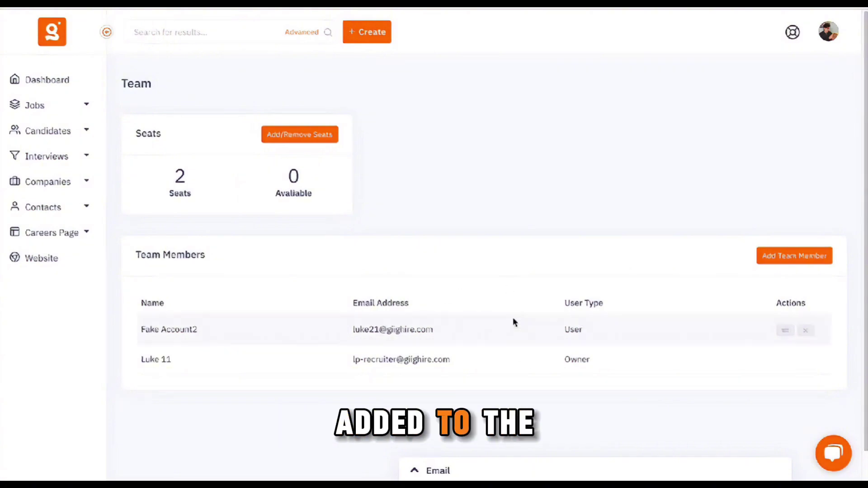
{"action": "left_click_drag", "start_coordinate": [552, 333], "coordinate": [607, 334]}
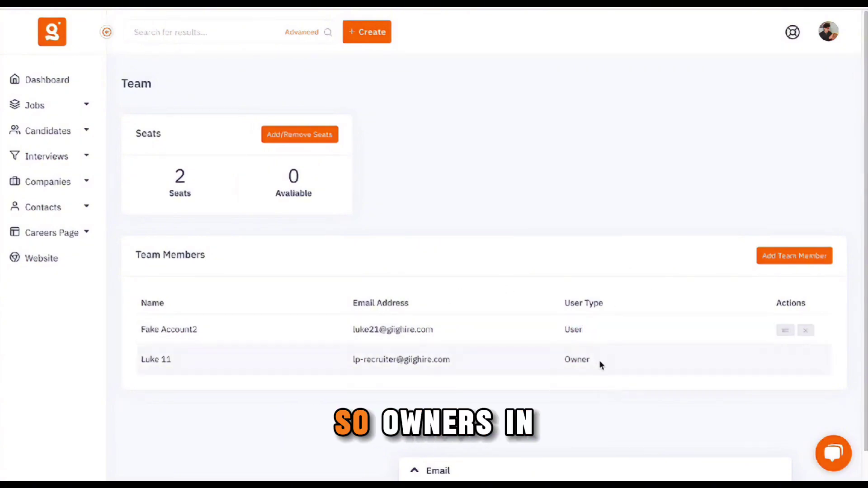
{"action": "left_click_drag", "start_coordinate": [599, 360], "coordinate": [551, 360]}
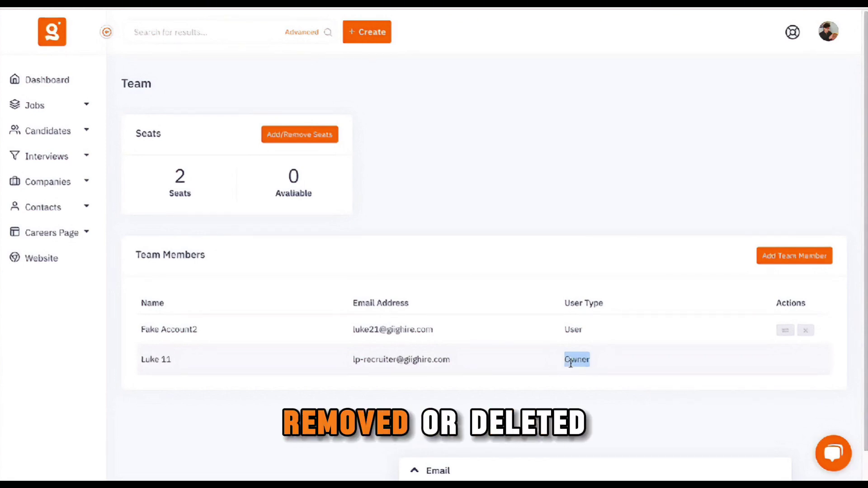
{"action": "left_click", "coordinate": [649, 343]}
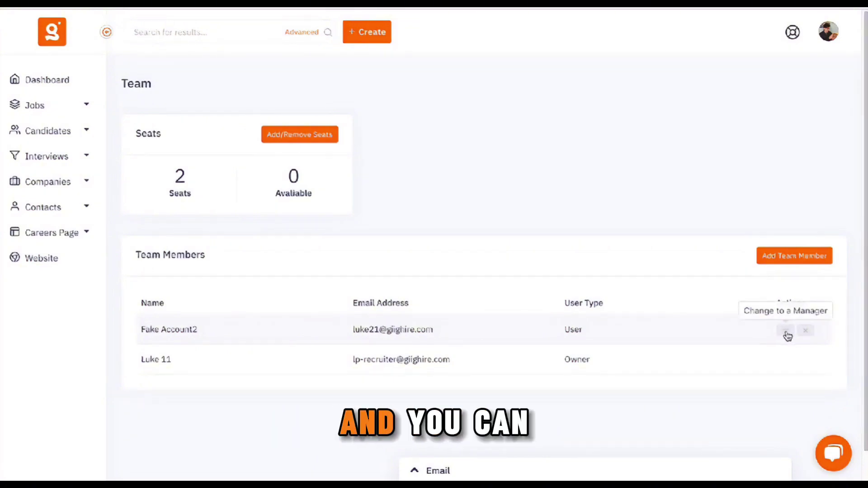
- Change the invited member to a Manager and dismiss the success message
{"action": "left_click", "coordinate": [784, 333]}
{"action": "left_click", "coordinate": [340, 95]}
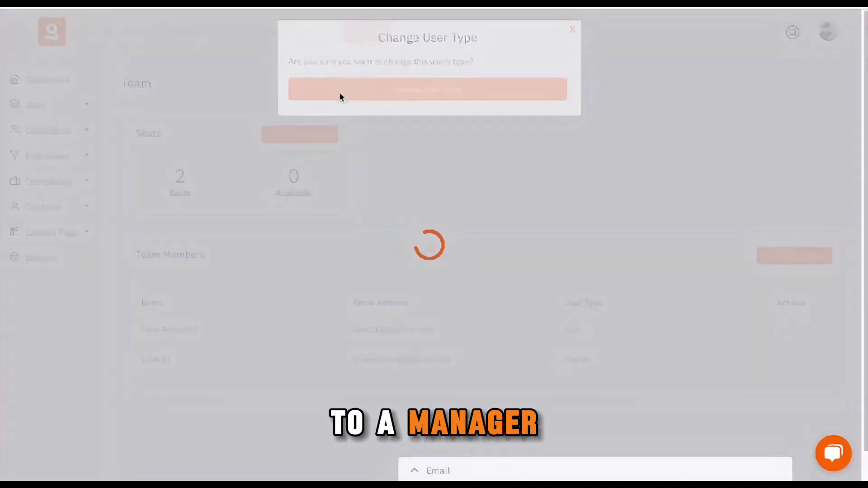
{"action": "left_click", "coordinate": [449, 154]}
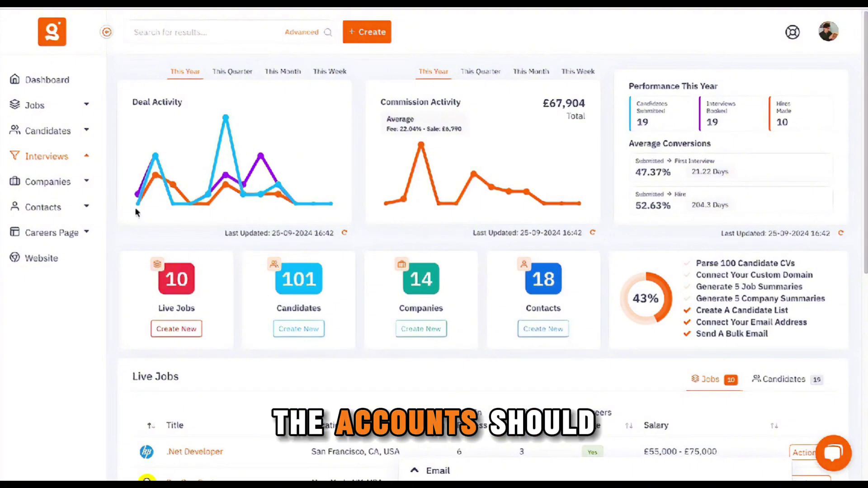
- View the Candidate Database, expand Interviews, then view the Company Database and Company Pipeline
{"action": "left_click", "coordinate": [72, 132]}
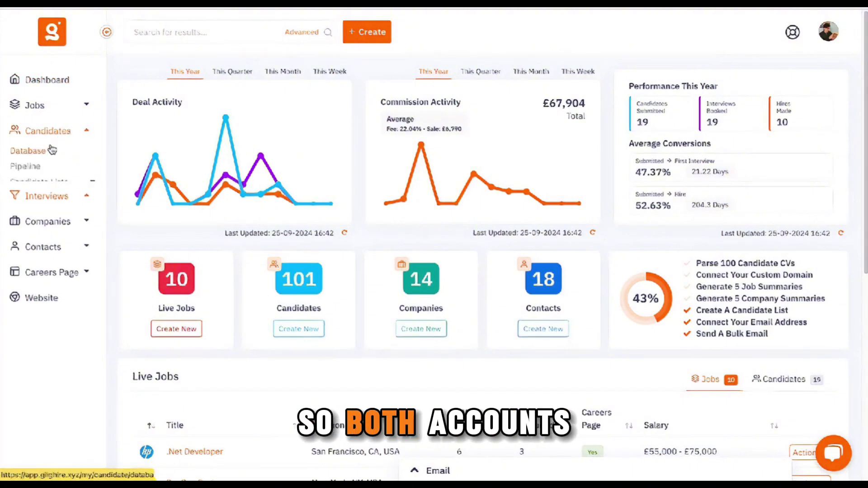
{"action": "left_click", "coordinate": [48, 154]}
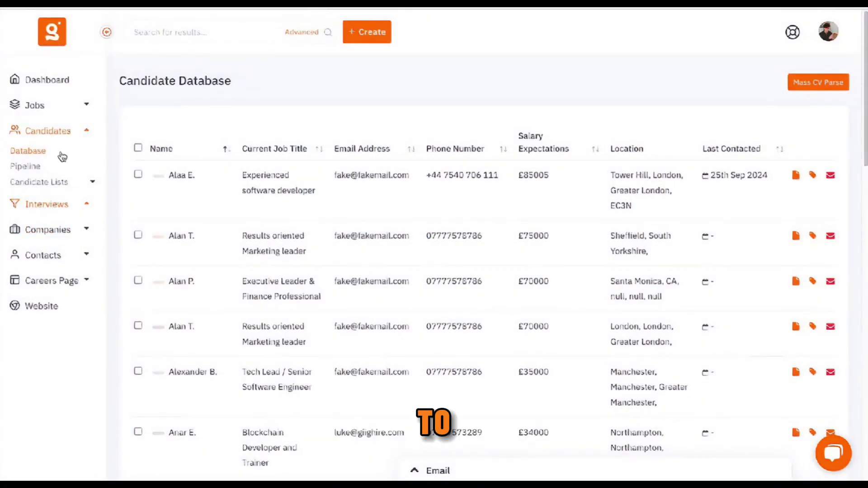
{"action": "left_click", "coordinate": [70, 209]}
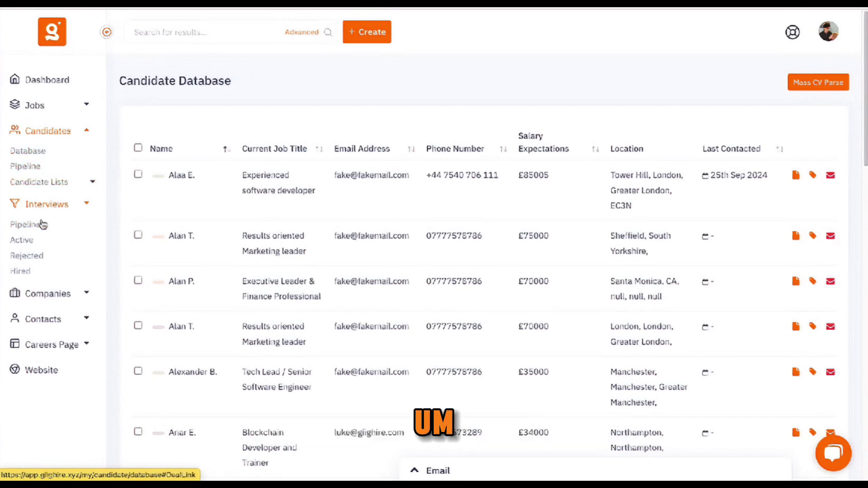
{"action": "left_click", "coordinate": [45, 294]}
{"action": "left_click", "coordinate": [45, 315]}
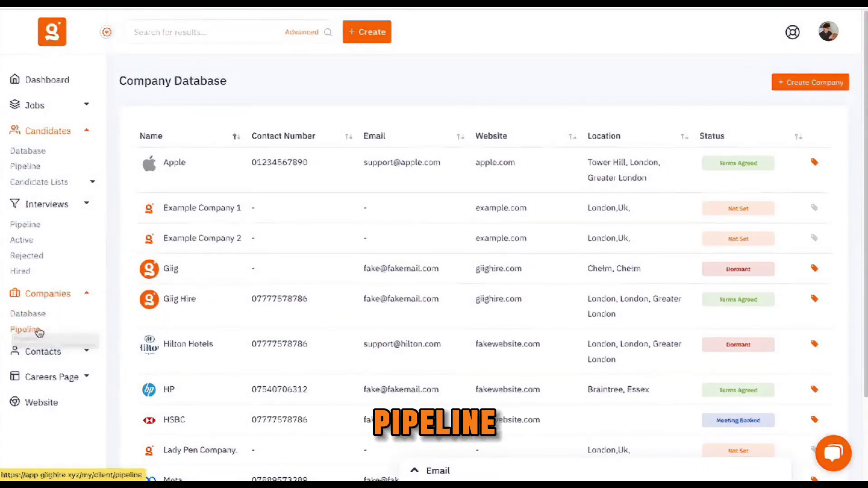
{"action": "left_click", "coordinate": [34, 330]}
- Browse the Contact Database, then return to the Candidate Database
{"action": "left_click", "coordinate": [85, 351]}
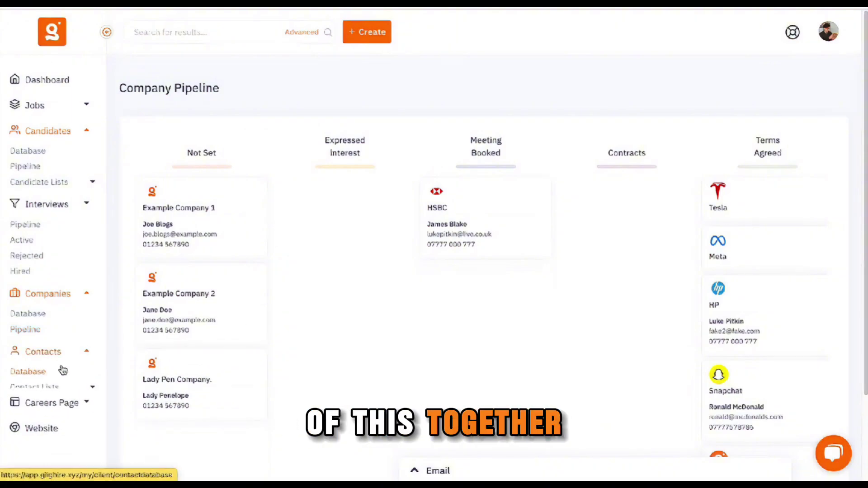
{"action": "left_click", "coordinate": [52, 372]}
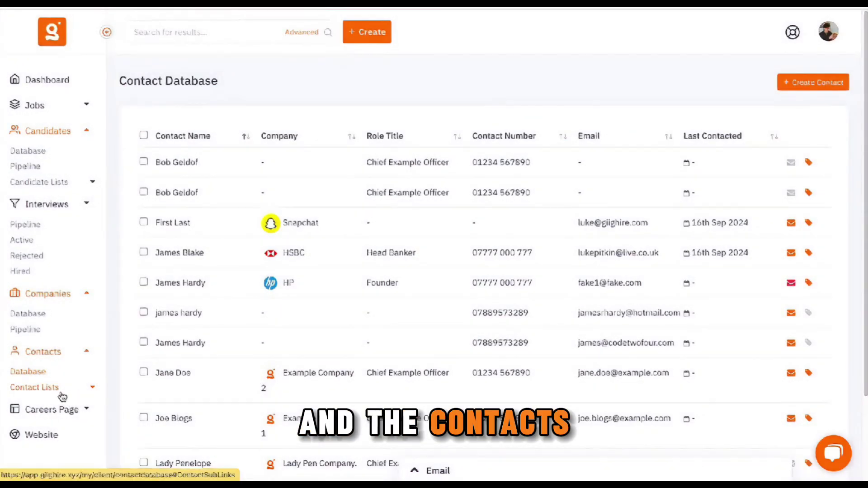
{"action": "scroll", "coordinate": [199, 344], "scroll_direction": "down", "scroll_amount": 3}
{"action": "scroll", "coordinate": [339, 276], "scroll_direction": "up", "scroll_amount": 3}
{"action": "left_click", "coordinate": [27, 151]}
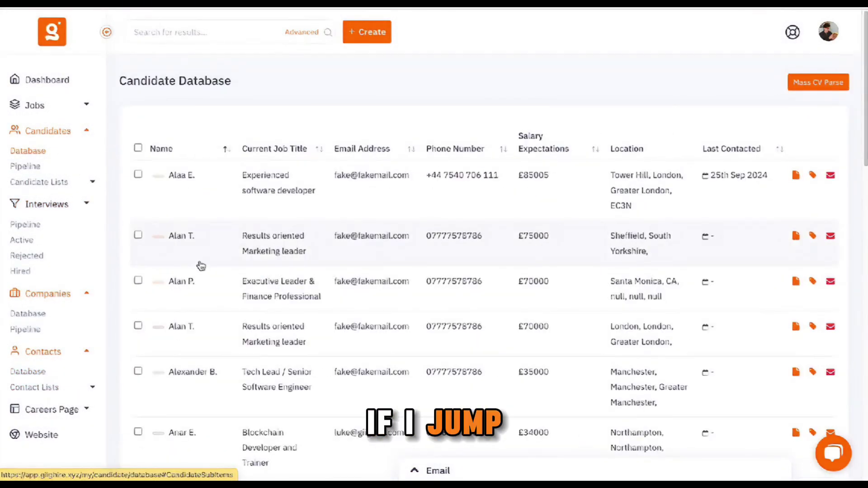
{"action": "left_click", "coordinate": [181, 176]}
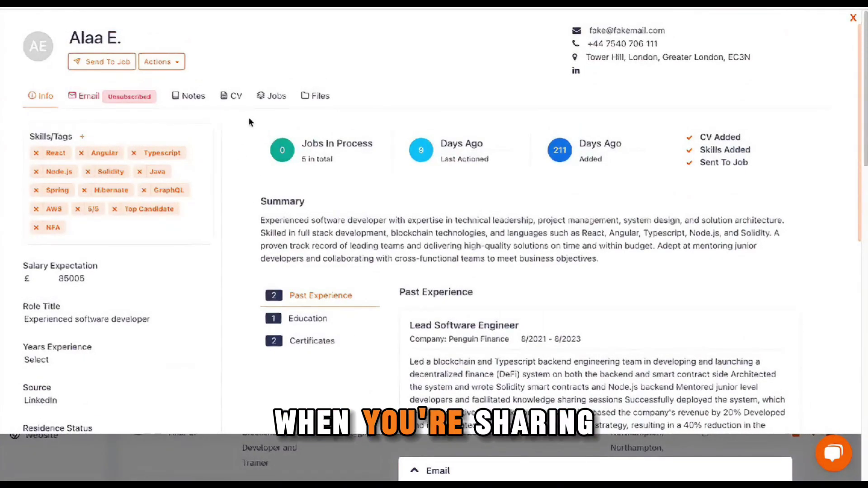
{"action": "left_click", "coordinate": [195, 97]}
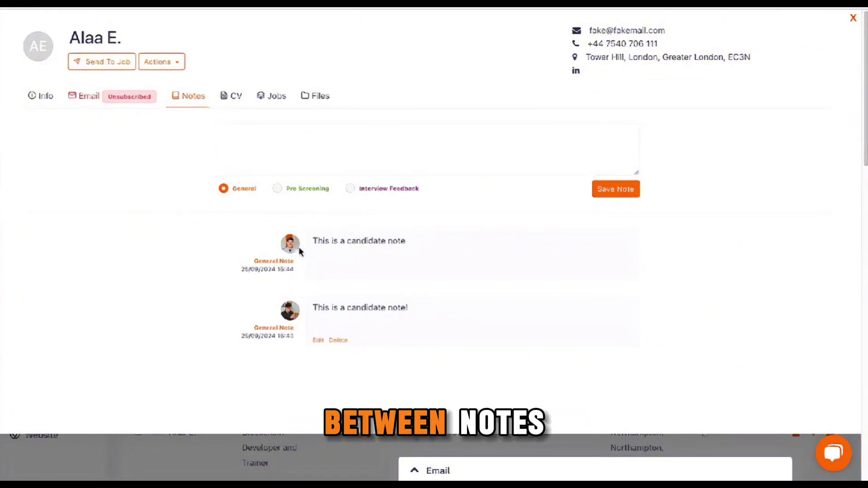
{"action": "mouse_move", "coordinate": [295, 254]}
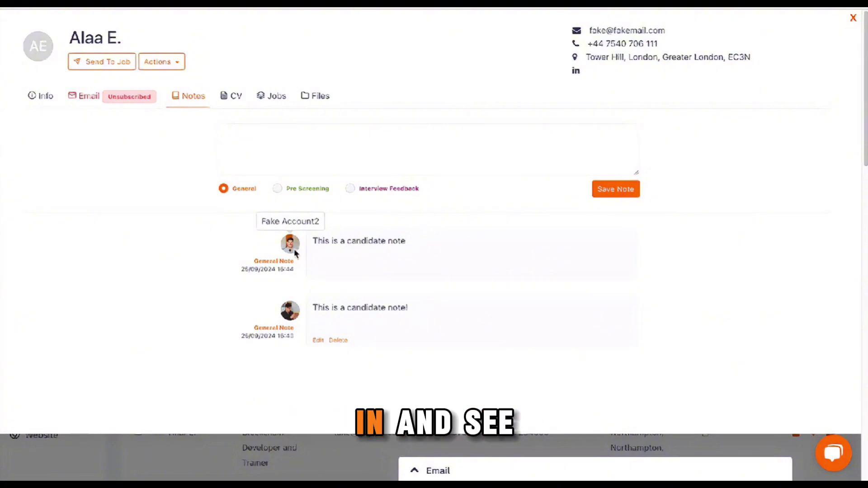
{"action": "left_click", "coordinate": [177, 459]}
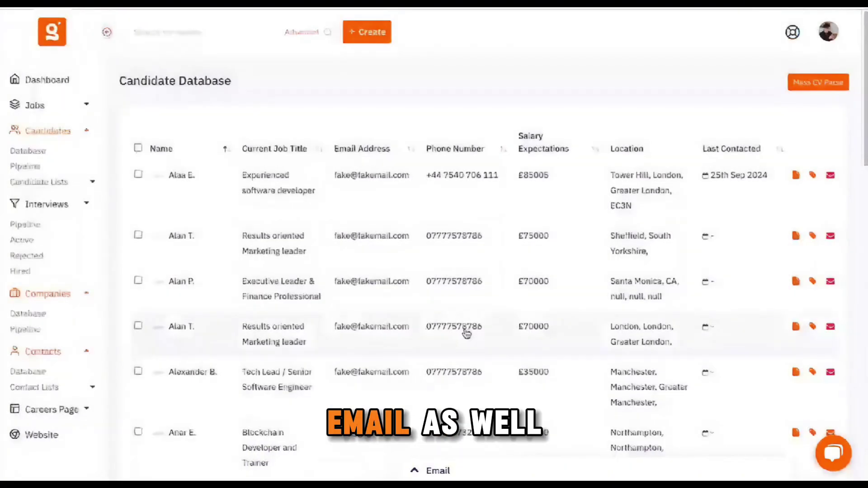
{"action": "scroll", "coordinate": [466, 333], "scroll_direction": "down", "scroll_amount": 3}
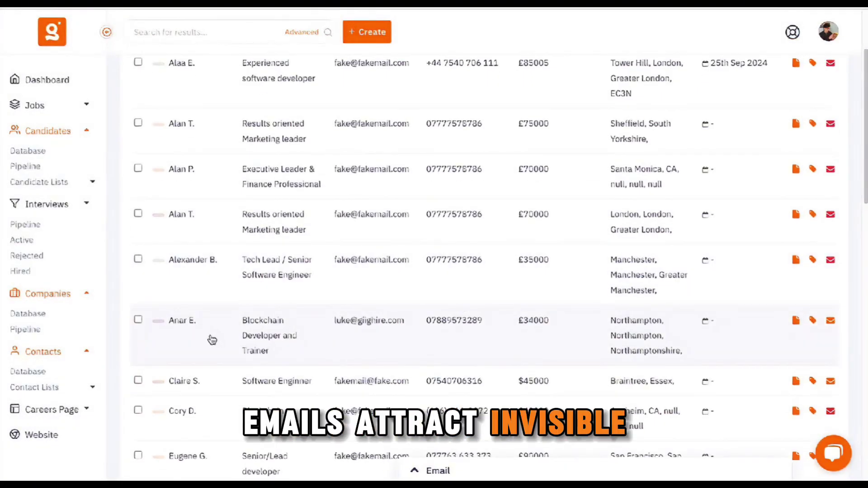
{"action": "left_click", "coordinate": [215, 341]}
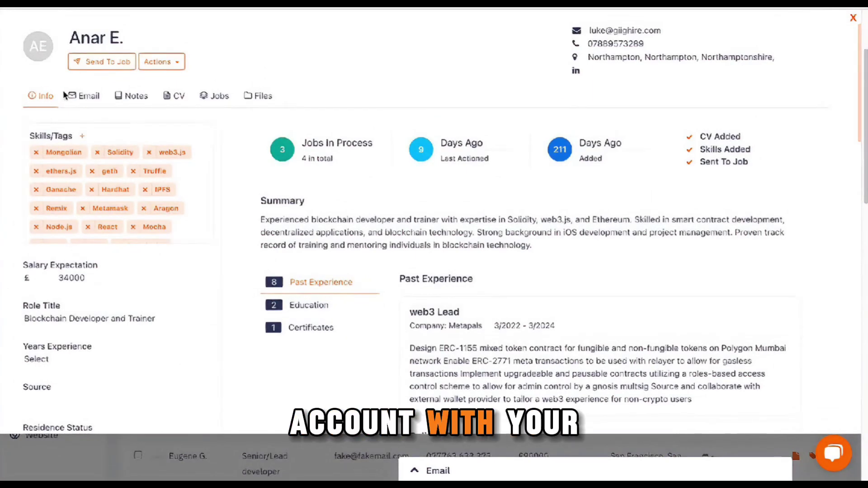
{"action": "left_click", "coordinate": [83, 97]}
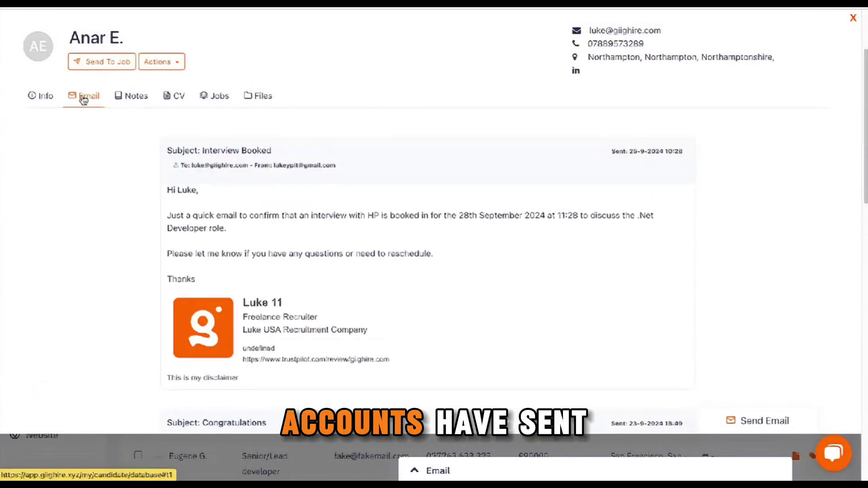
{"action": "scroll", "coordinate": [238, 315], "scroll_direction": "down", "scroll_amount": 5}
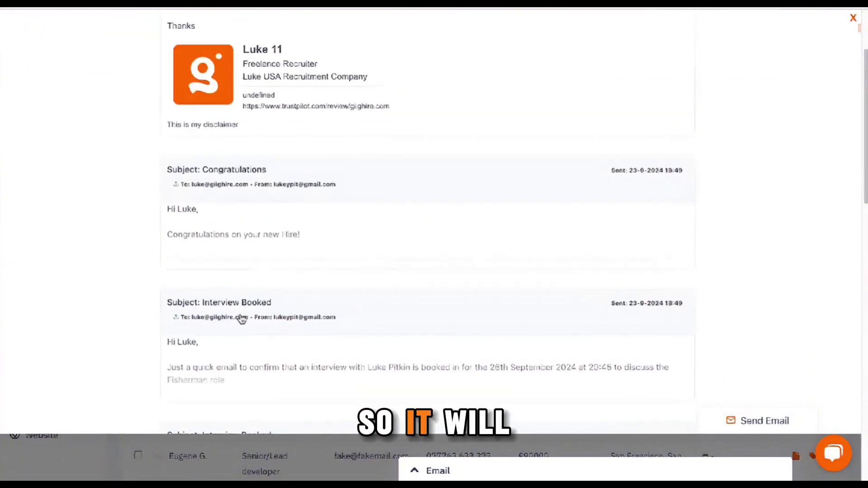
{"action": "scroll", "coordinate": [241, 322], "scroll_direction": "down", "scroll_amount": 6}
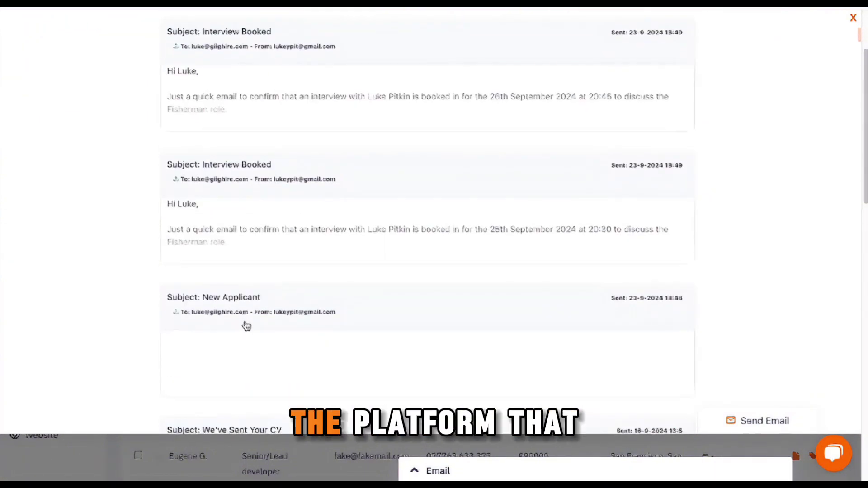
{"action": "scroll", "coordinate": [244, 325], "scroll_direction": "up", "scroll_amount": 12}
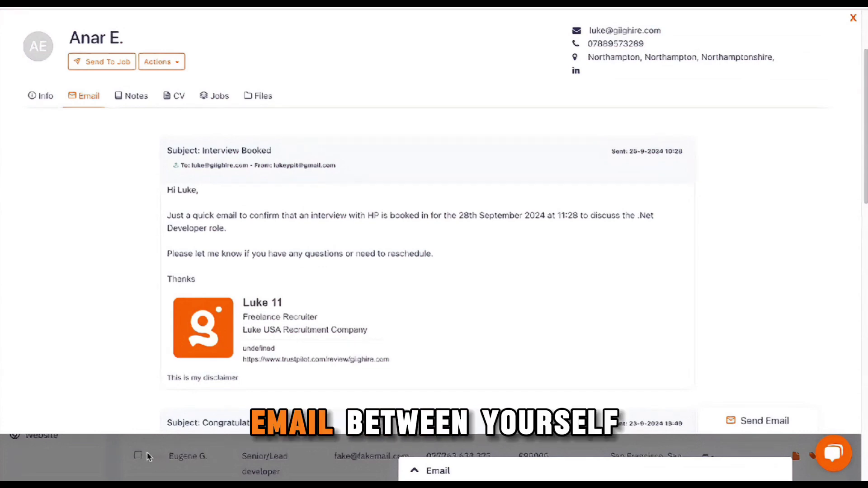
{"action": "left_click", "coordinate": [123, 447]}
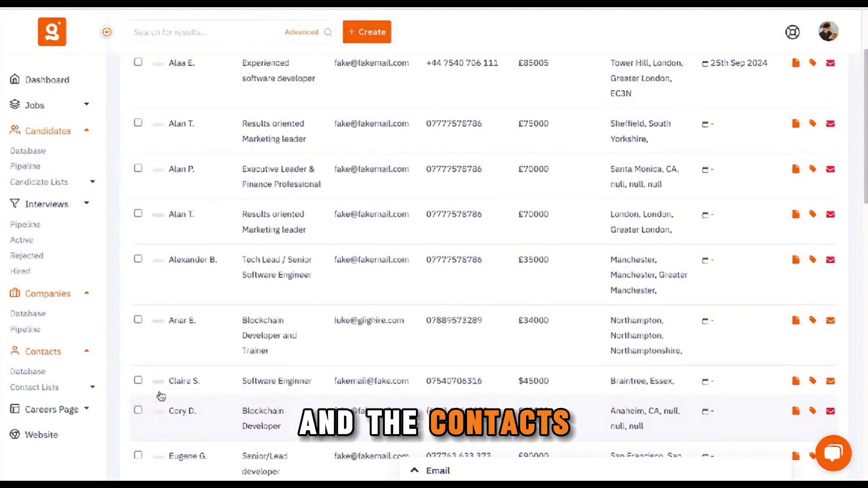
- Open the candidate Pipeline board, filter it to one team member, then clear that filter
{"action": "left_click", "coordinate": [38, 168]}
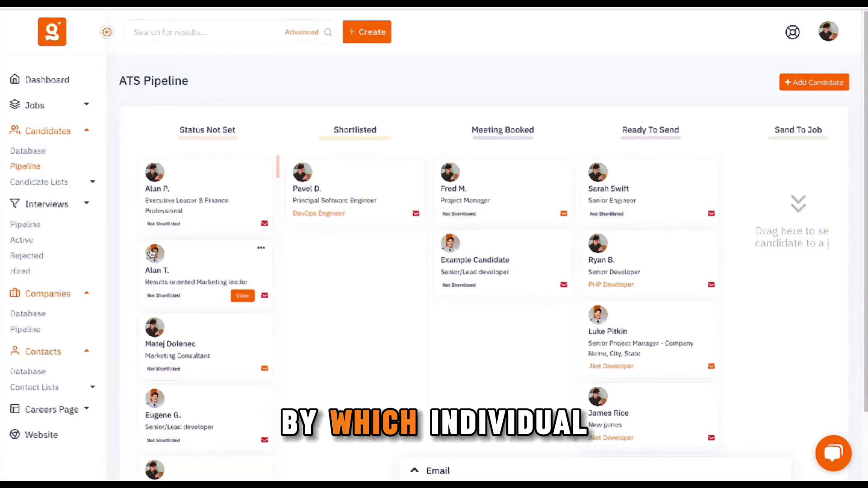
{"action": "left_click", "coordinate": [154, 256]}
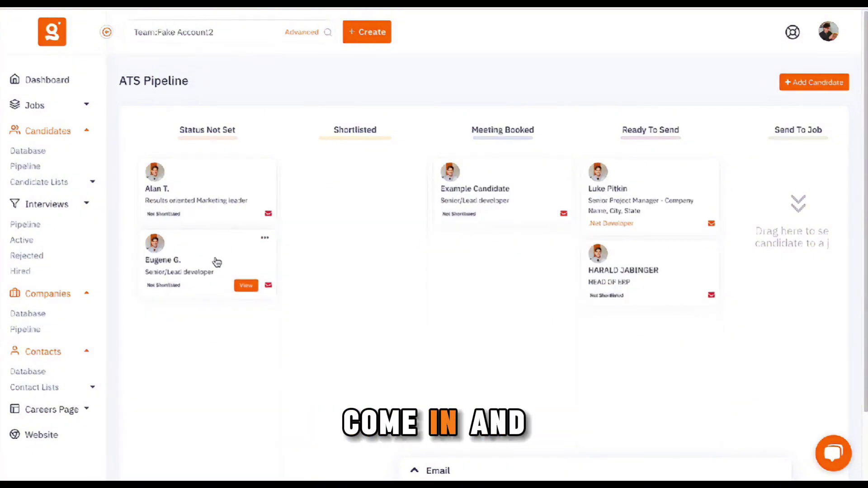
{"action": "left_click", "coordinate": [242, 31]}
{"action": "key", "text": "ctrl+shift+Left"}
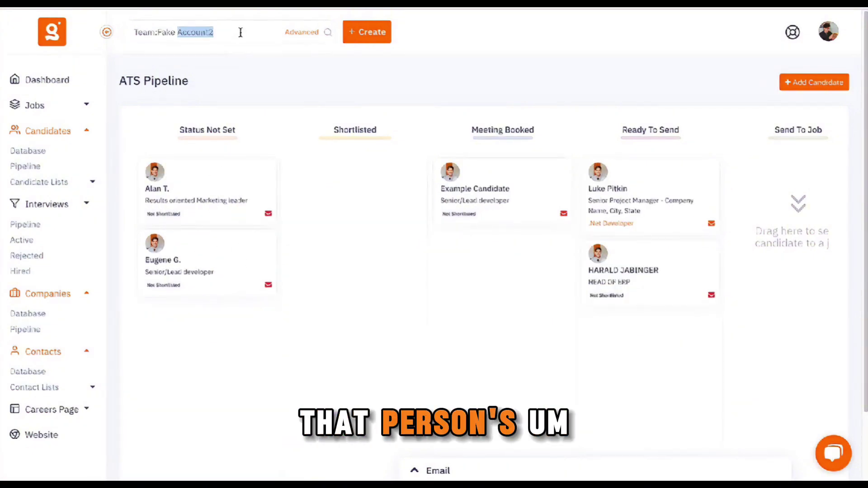
{"action": "key", "text": "ctrl+shift+Left"}
{"action": "key", "text": "ctrl+shift+Left"}
{"action": "key", "text": "BackSpace"}
- Filter the board to another team member, then clear it to show everyone's candidates
{"action": "left_click", "coordinate": [155, 174]}
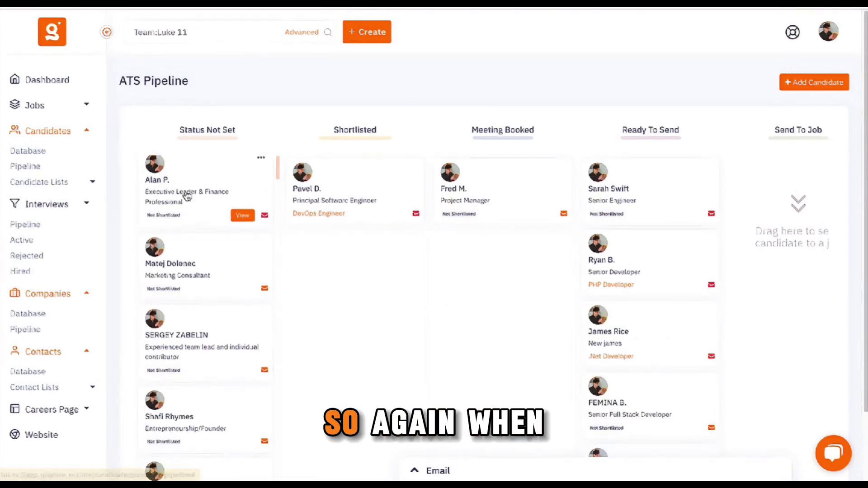
{"action": "left_click", "coordinate": [220, 39]}
{"action": "key", "text": "ctrl+shift+Left"}
{"action": "key", "text": "ctrl+shift+Left"}
{"action": "key", "text": "ctrl+shift+Left"}
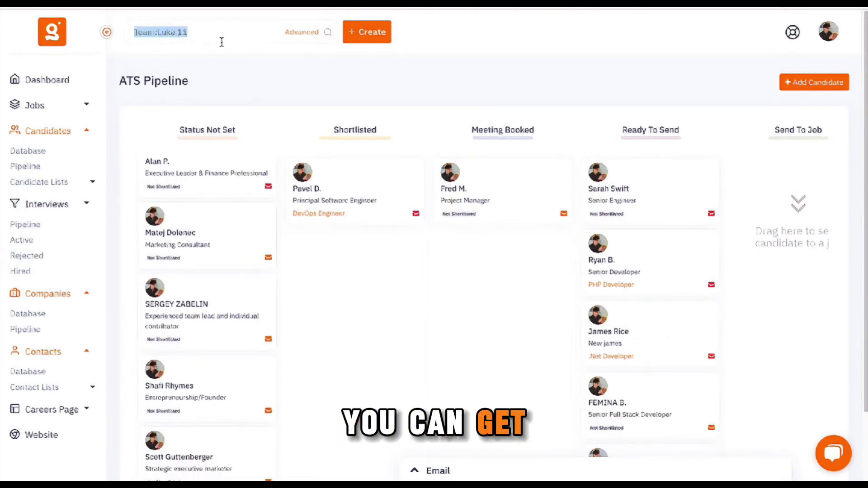
{"action": "key", "text": "BackSpace"}
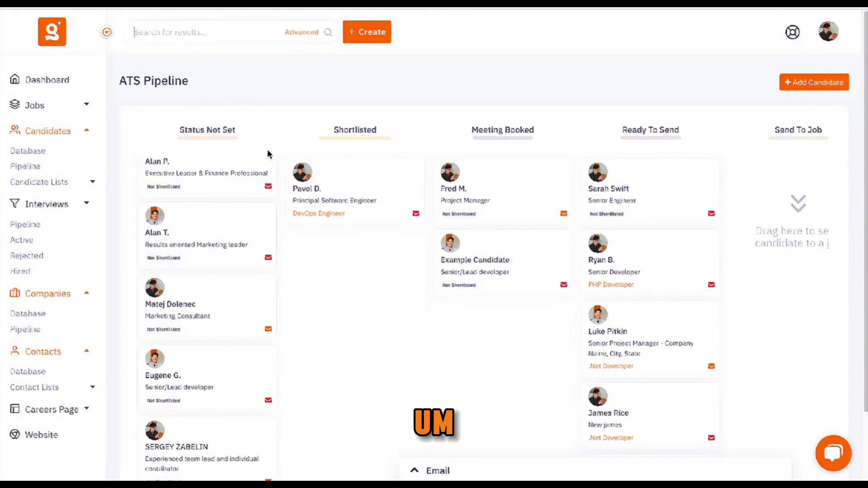
{"action": "mouse_move", "coordinate": [245, 199]}
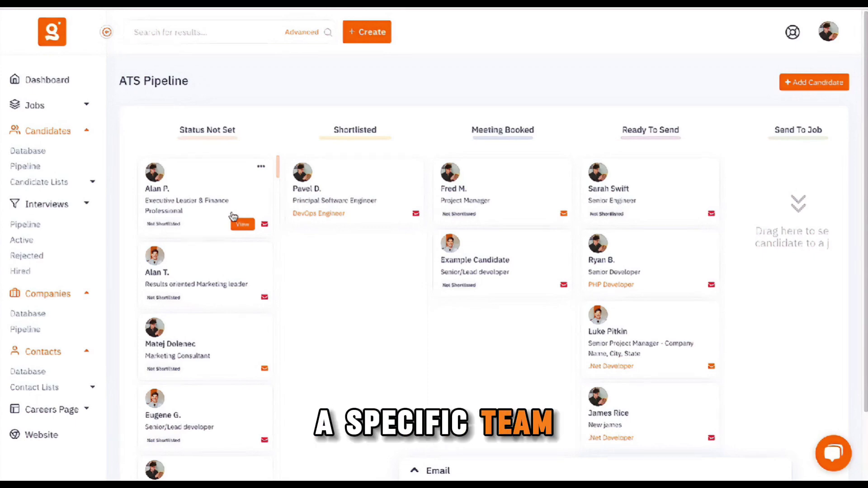
{"action": "left_click", "coordinate": [50, 226]}
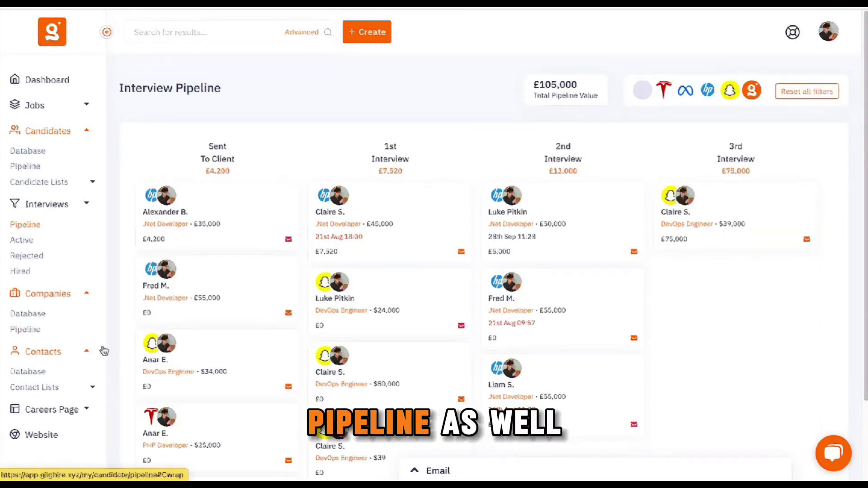
{"action": "scroll", "coordinate": [384, 361], "scroll_direction": "down", "scroll_amount": 5}
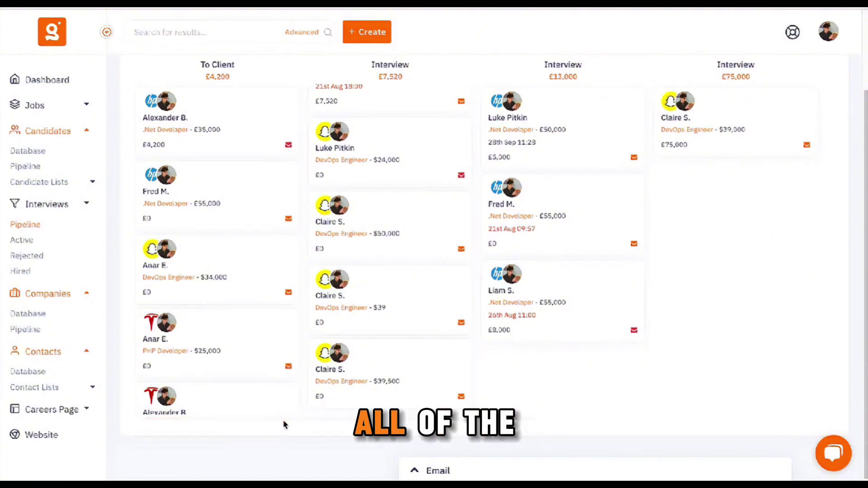
{"action": "left_click_drag", "start_coordinate": [285, 425], "coordinate": [434, 407]}
{"action": "scroll", "coordinate": [437, 327], "scroll_direction": "right", "scroll_amount": 5}
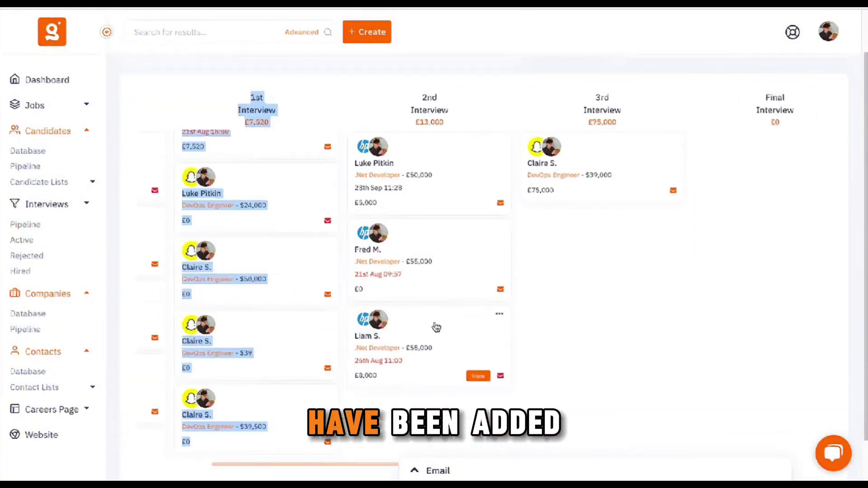
{"action": "scroll", "coordinate": [437, 327], "scroll_direction": "up", "scroll_amount": 1}
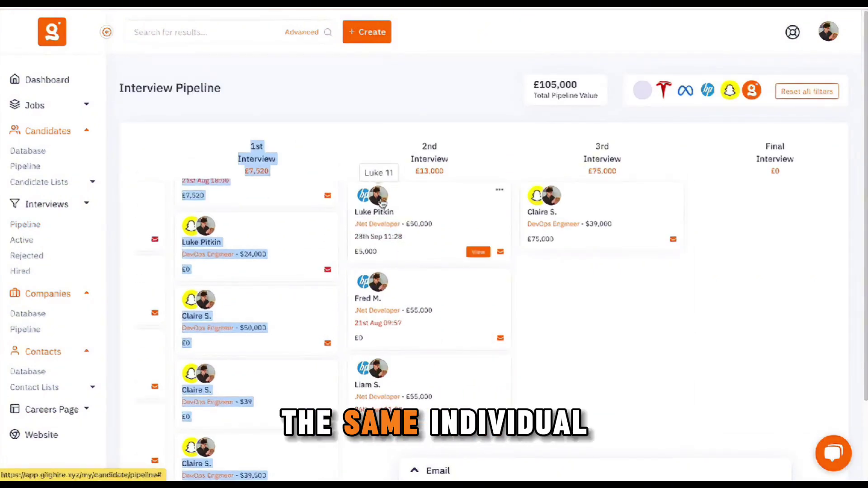
{"action": "left_click", "coordinate": [669, 397]}
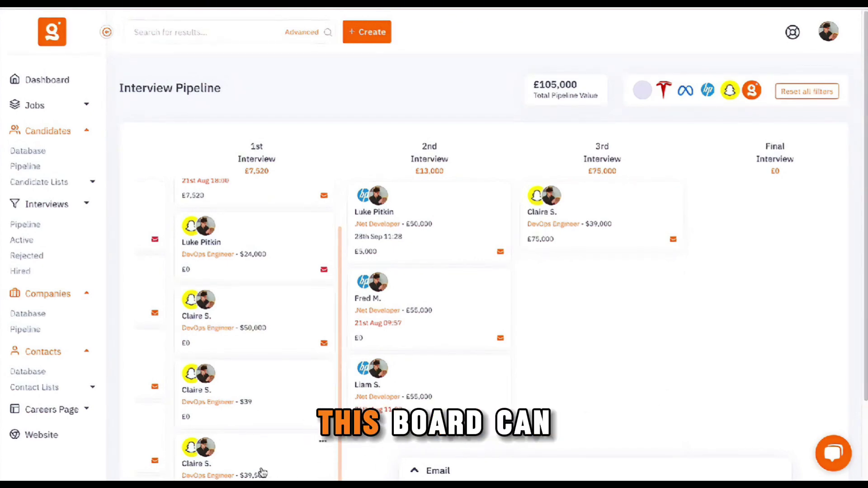
{"action": "left_click", "coordinate": [373, 196]}
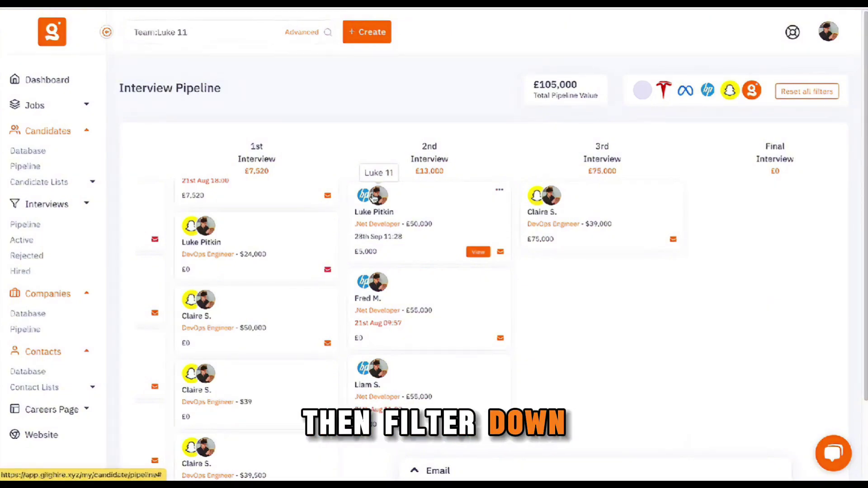
{"action": "scroll", "coordinate": [588, 246], "scroll_direction": "right", "scroll_amount": 5}
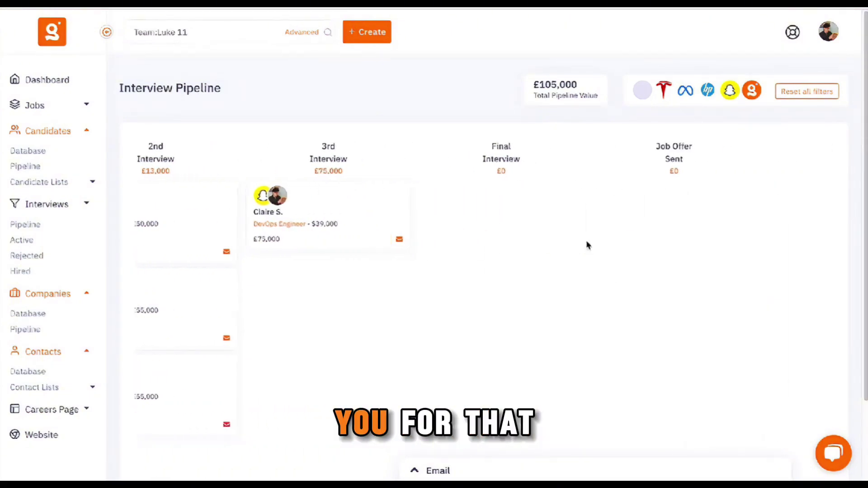
{"action": "scroll", "coordinate": [587, 245], "scroll_direction": "left", "scroll_amount": 8}
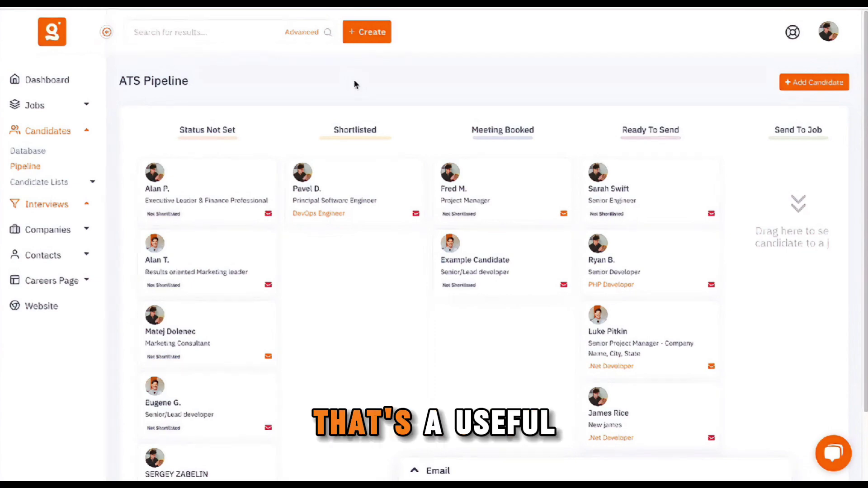